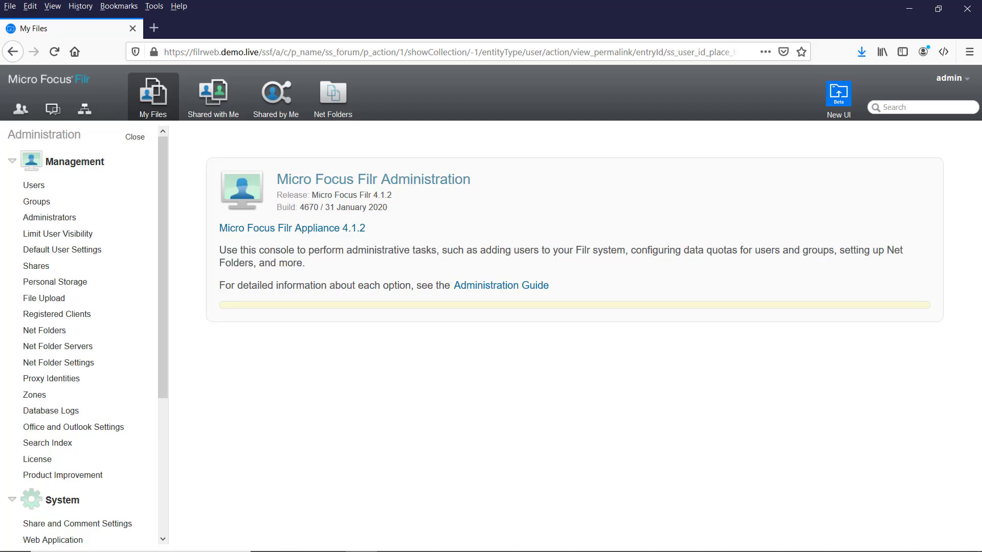
Step: Scroll the Administration sidebar down to the System settings
{"action": "left_click_drag", "start_coordinate": [166, 237], "coordinate": [188, 417]}
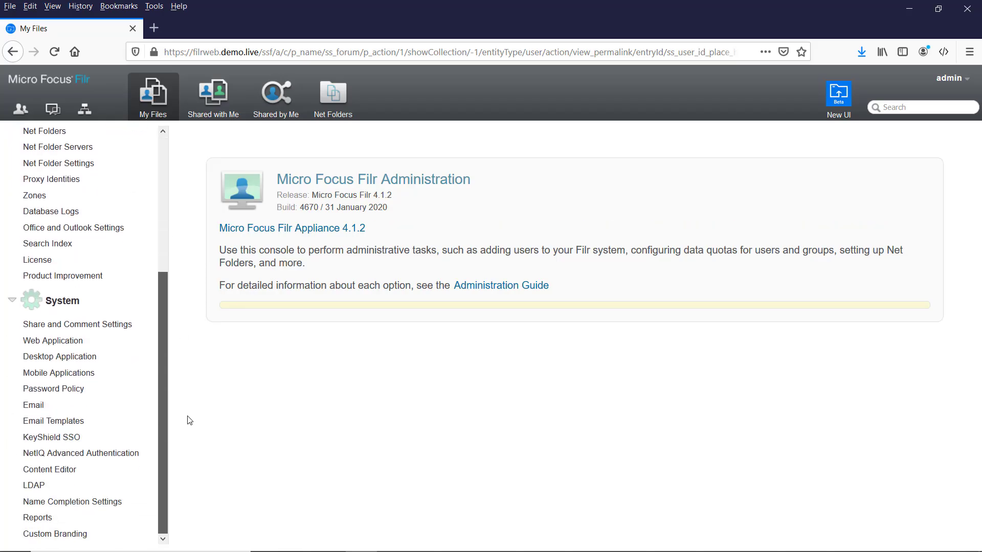
Step: Open the LDAP settings, which list the existing ldap://ad.demo.live:389 server
{"action": "left_click", "coordinate": [31, 486]}
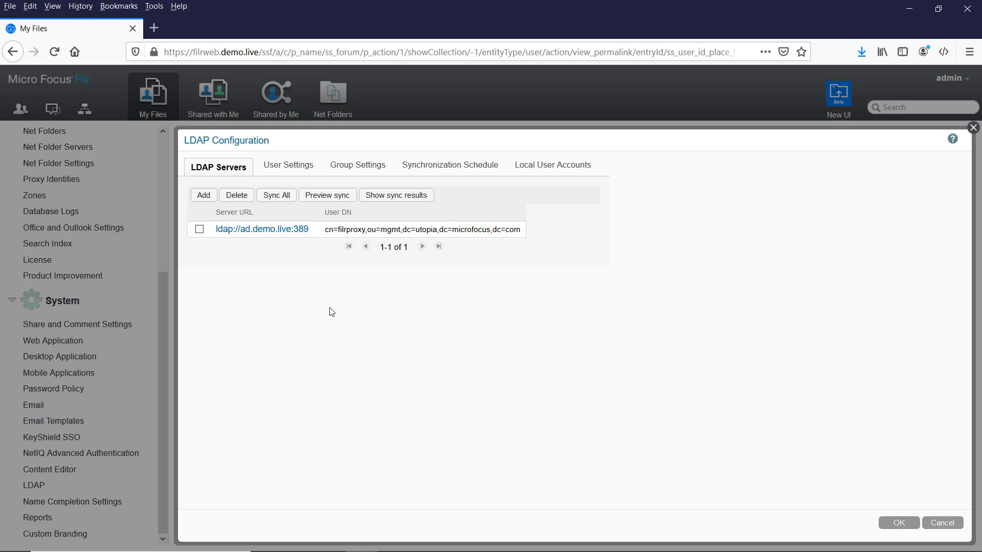
Step: Add a new LDAP server with URL ldap://oes.demo.live:389
{"action": "left_click", "coordinate": [200, 199]}
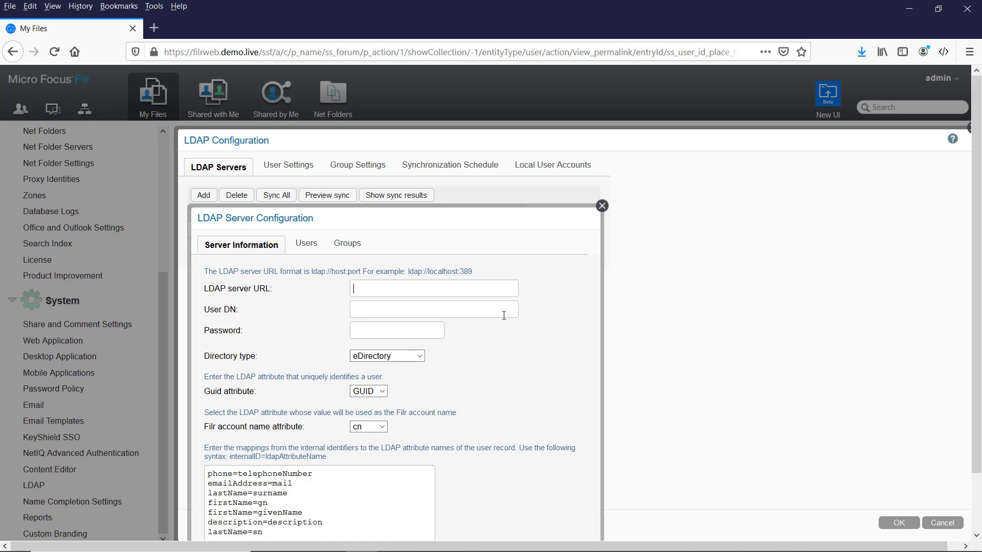
{"action": "type", "text": "ldap://oes.demo.l"}
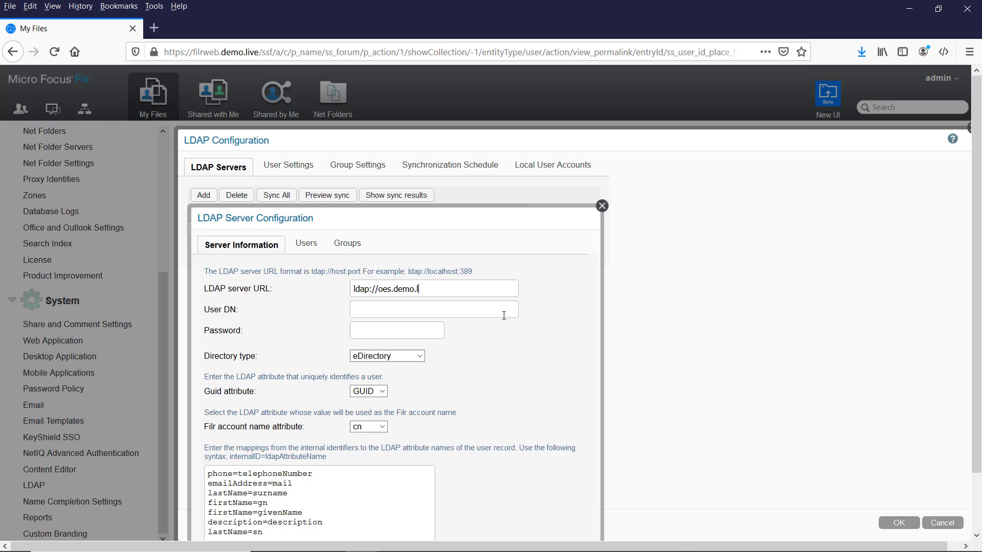
{"action": "type", "text": "ive:389"}
Step: Enter proxy user DN cn=filrproxy,o=system and the proxy account's password
{"action": "left_click", "coordinate": [401, 309]}
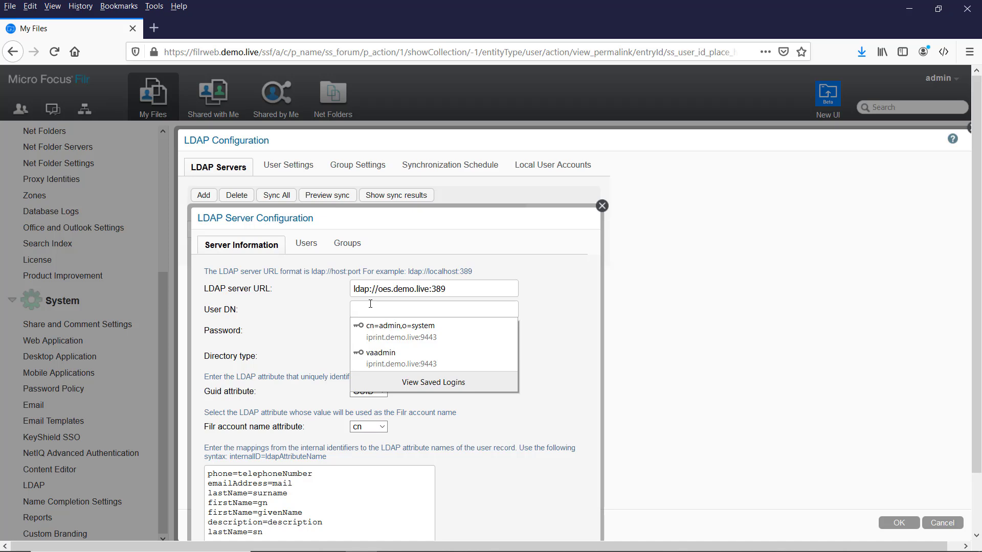
{"action": "type", "text": "cn="}
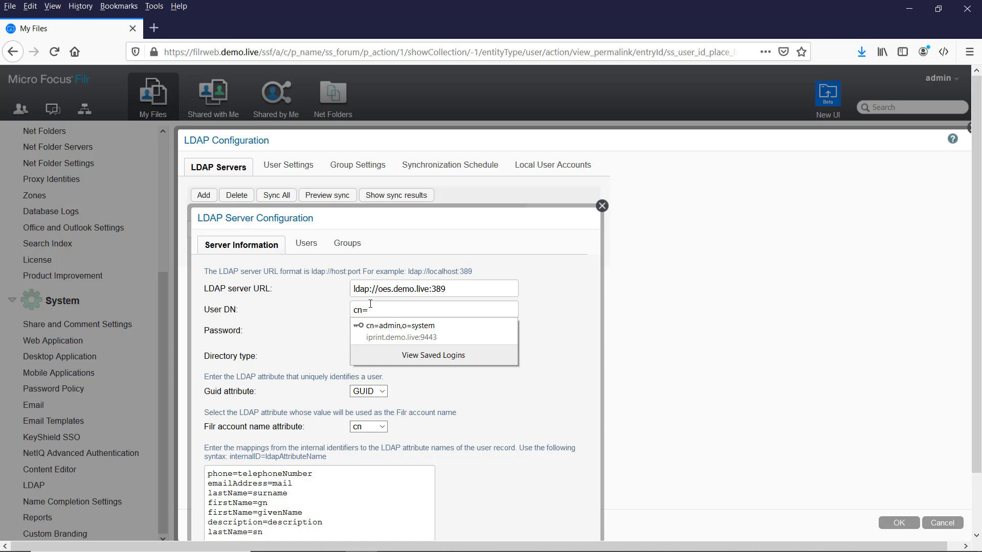
{"action": "type", "text": "filrproxy"}
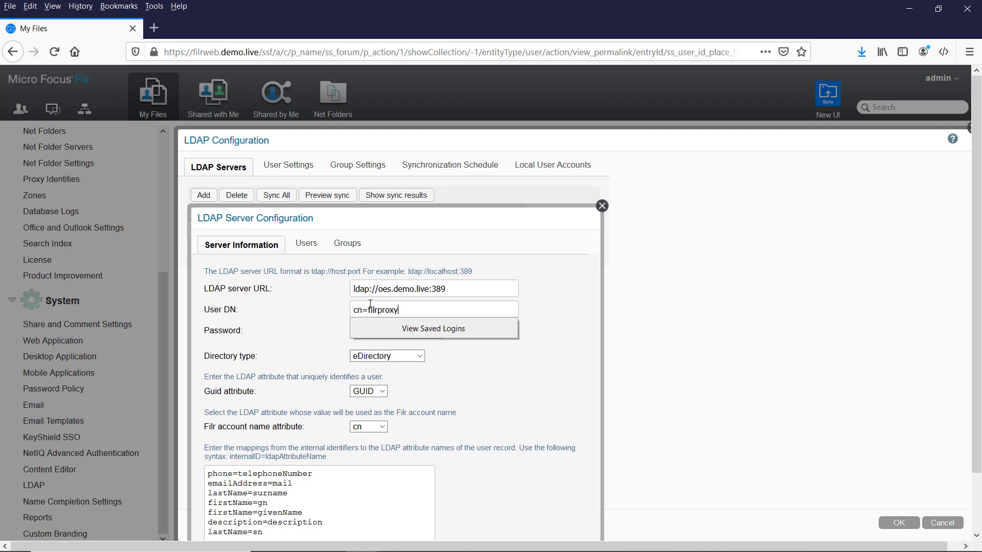
{"action": "type", "text": ",o=system"}
{"action": "key", "text": "Tab"}
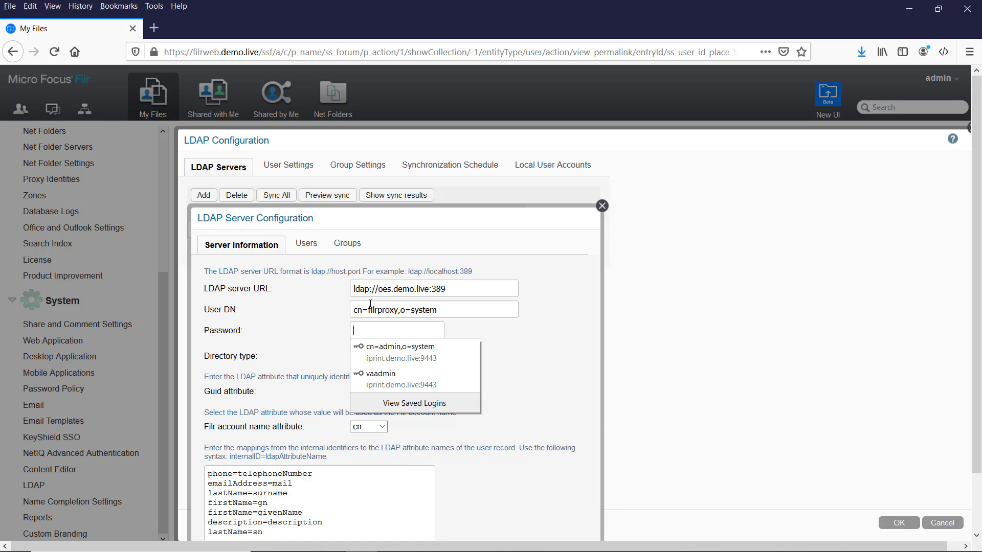
{"action": "type", "text": "demo12"}
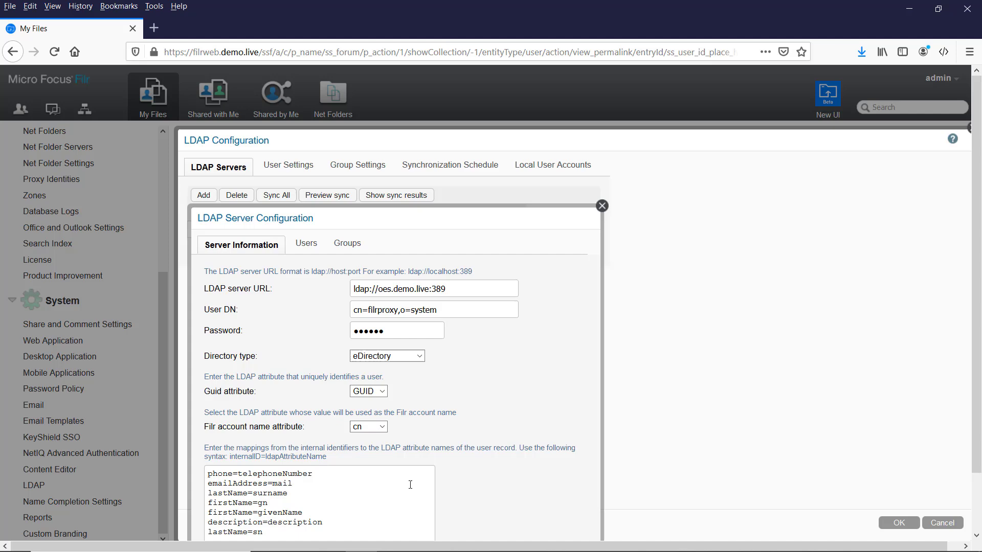
{"action": "scroll", "coordinate": [498, 483], "scroll_direction": "down", "scroll_amount": 2}
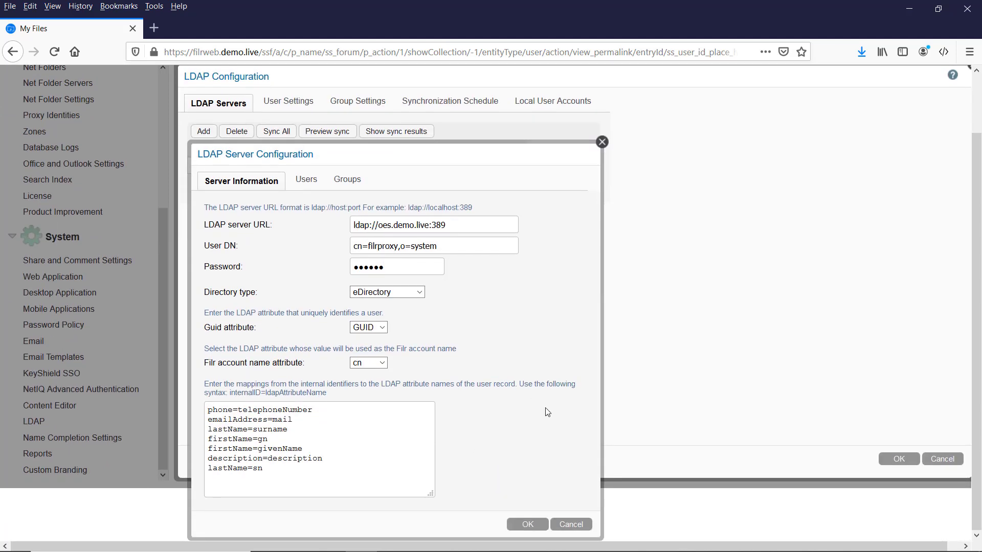
Step: Add a user search base of o=Utopia with Search subtree enabled
{"action": "left_click", "coordinate": [307, 180]}
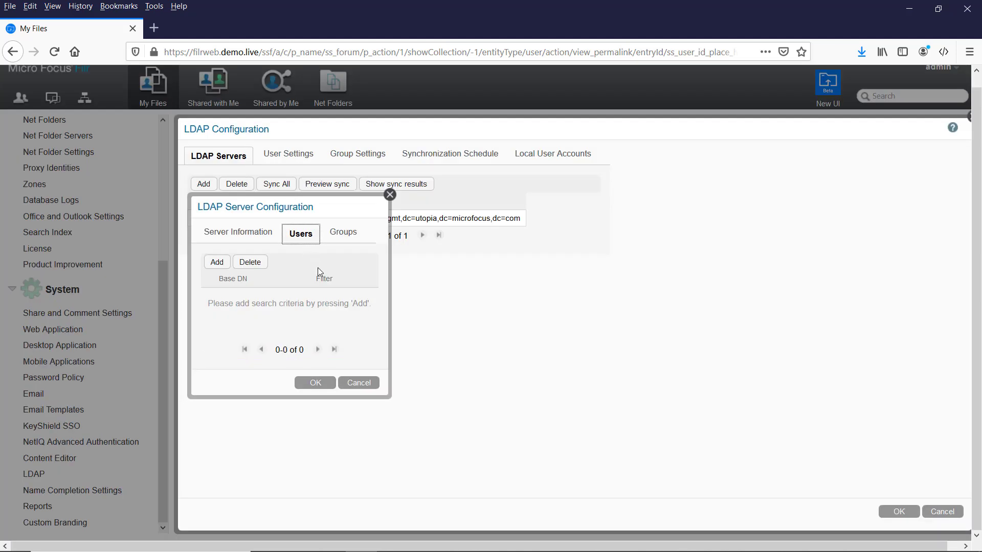
{"action": "left_click", "coordinate": [217, 262]}
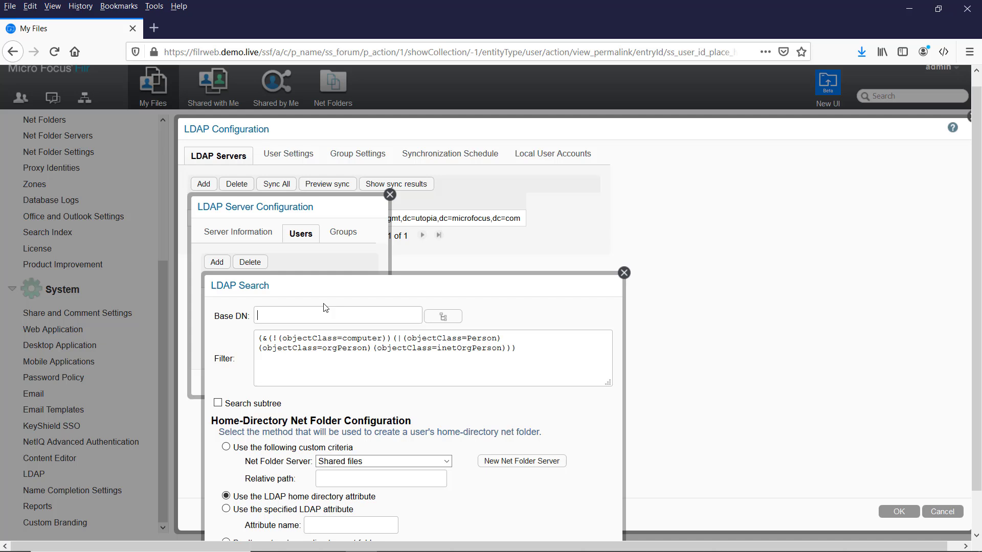
{"action": "left_click", "coordinate": [444, 317]}
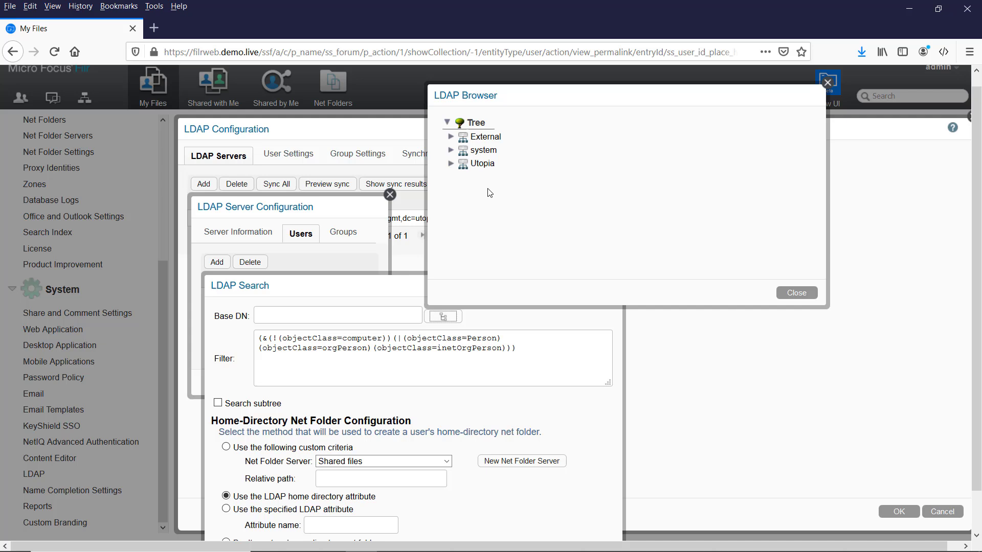
{"action": "left_click", "coordinate": [484, 164]}
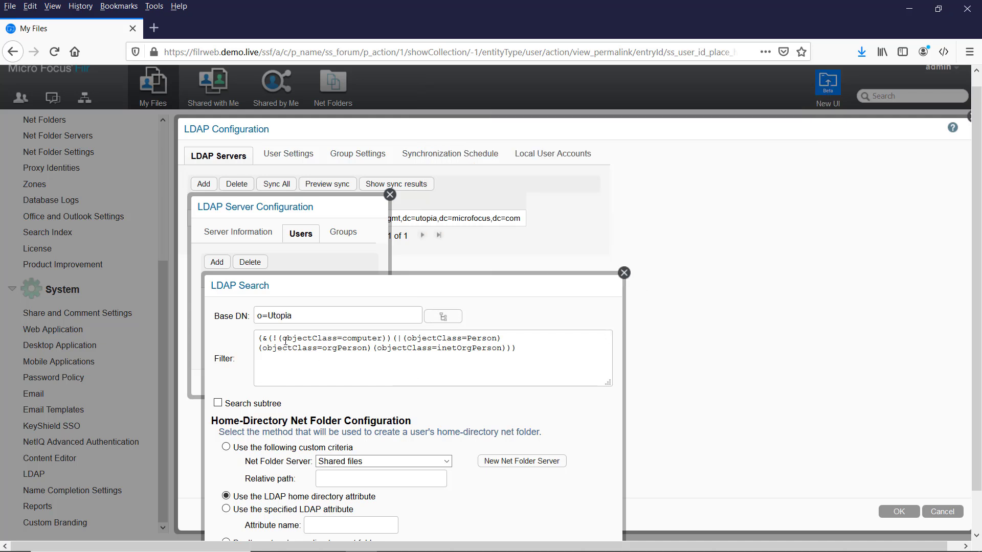
{"action": "left_click", "coordinate": [218, 403]}
{"action": "left_click", "coordinate": [508, 348]}
{"action": "key", "text": "ctrl+a"}
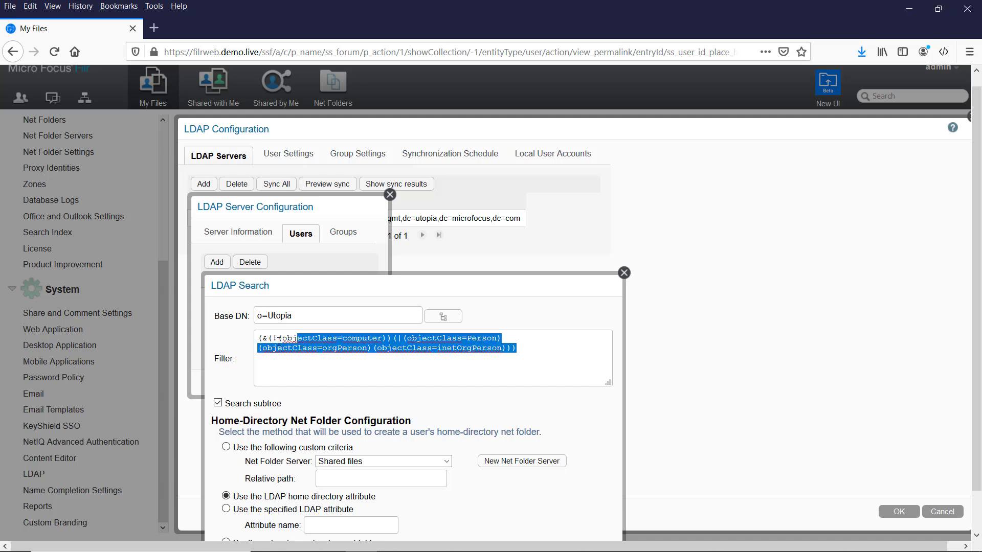
{"action": "double_click", "coordinate": [525, 348]}
{"action": "left_click", "coordinate": [542, 348]}
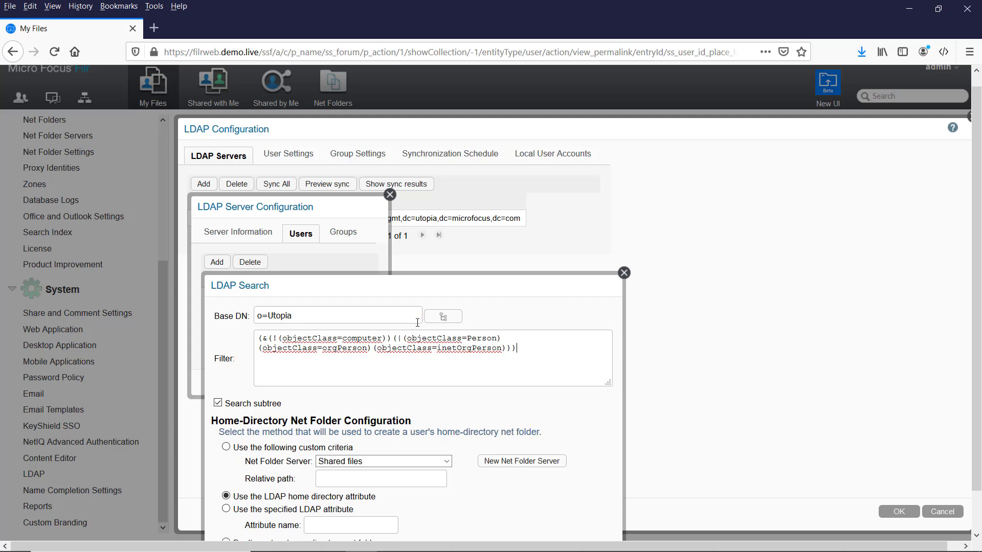
{"action": "scroll", "coordinate": [398, 406], "scroll_direction": "down", "scroll_amount": 2}
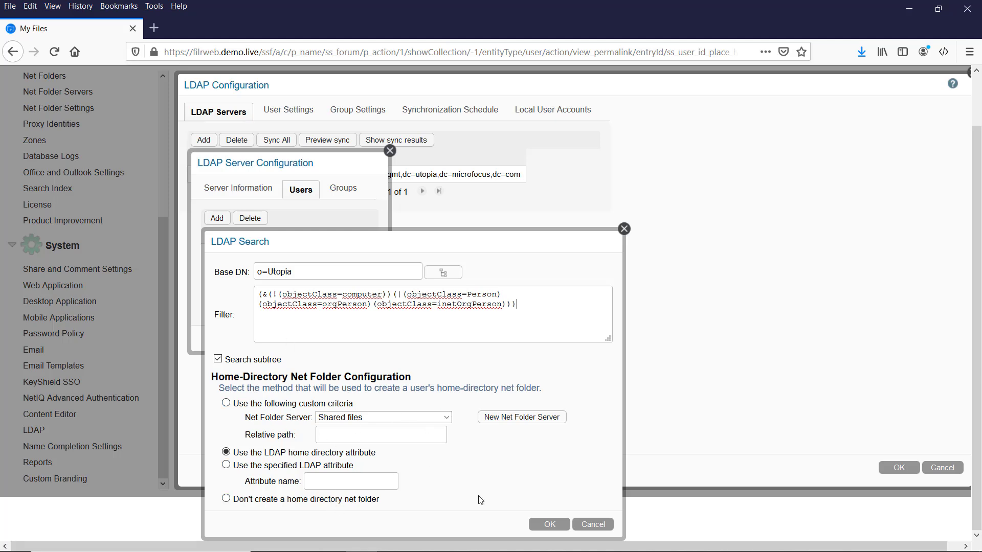
Step: Save the user search base, then add group search base o=Utopia with subtree search
{"action": "left_click", "coordinate": [549, 525]}
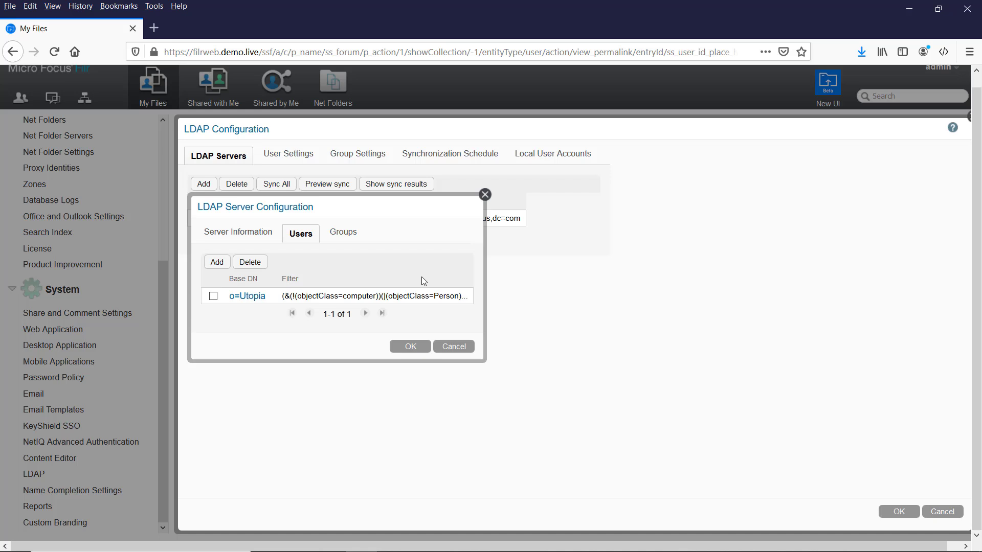
{"action": "left_click", "coordinate": [339, 234]}
{"action": "left_click", "coordinate": [216, 263]}
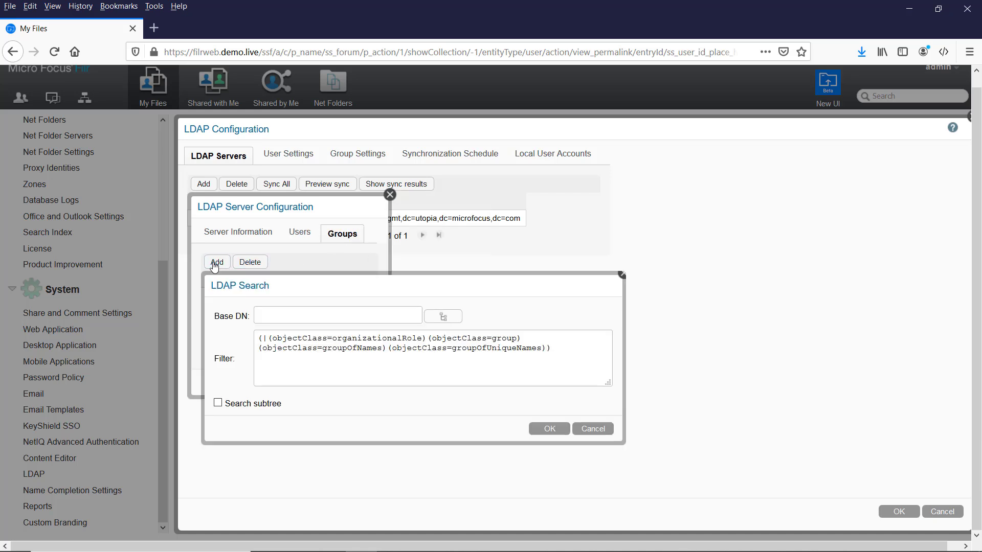
{"action": "left_click", "coordinate": [446, 318]}
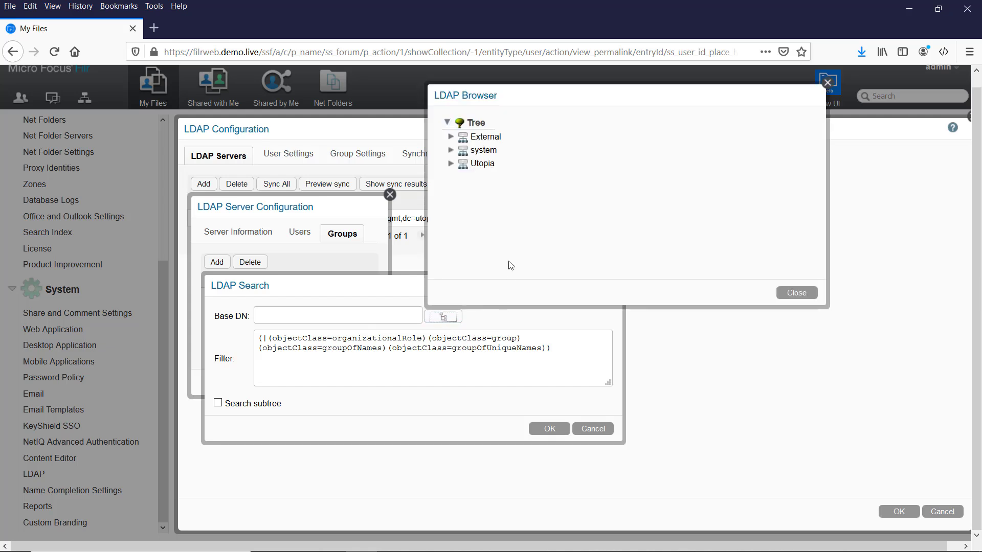
{"action": "double_click", "coordinate": [480, 164]}
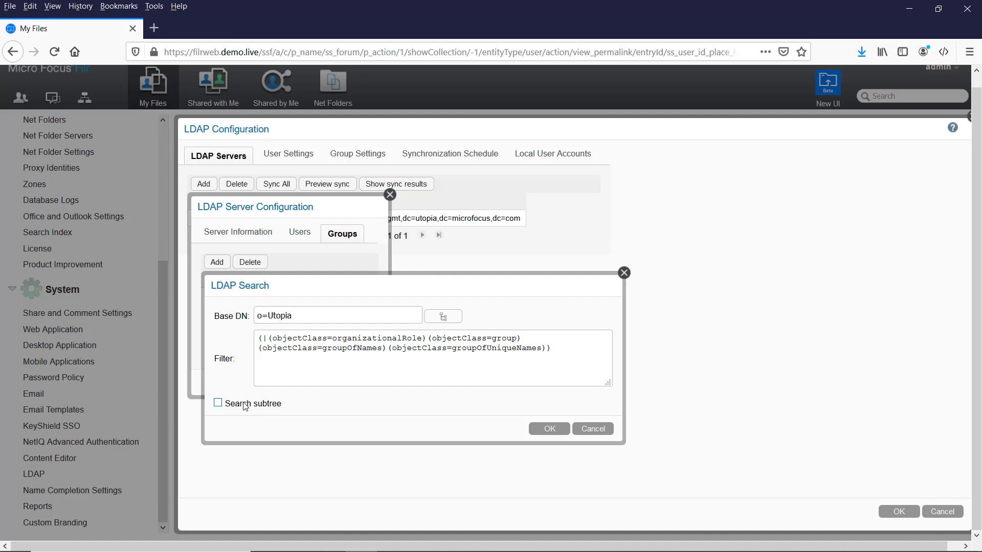
{"action": "left_click", "coordinate": [246, 406]}
{"action": "left_click", "coordinate": [544, 434]}
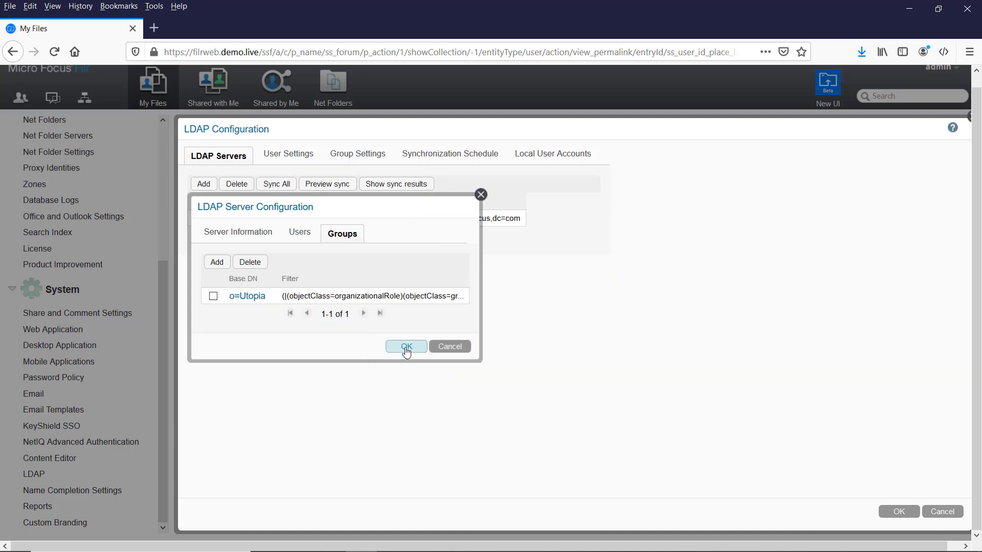
Step: Save the oes.demo.live server and view the LDAP User Settings
{"action": "left_click", "coordinate": [402, 351]}
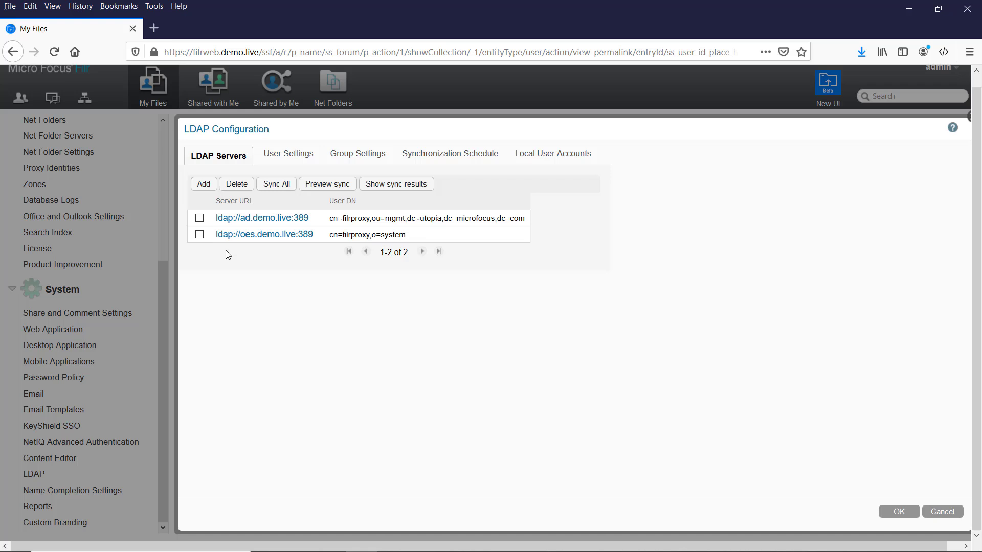
{"action": "left_click", "coordinate": [280, 157]}
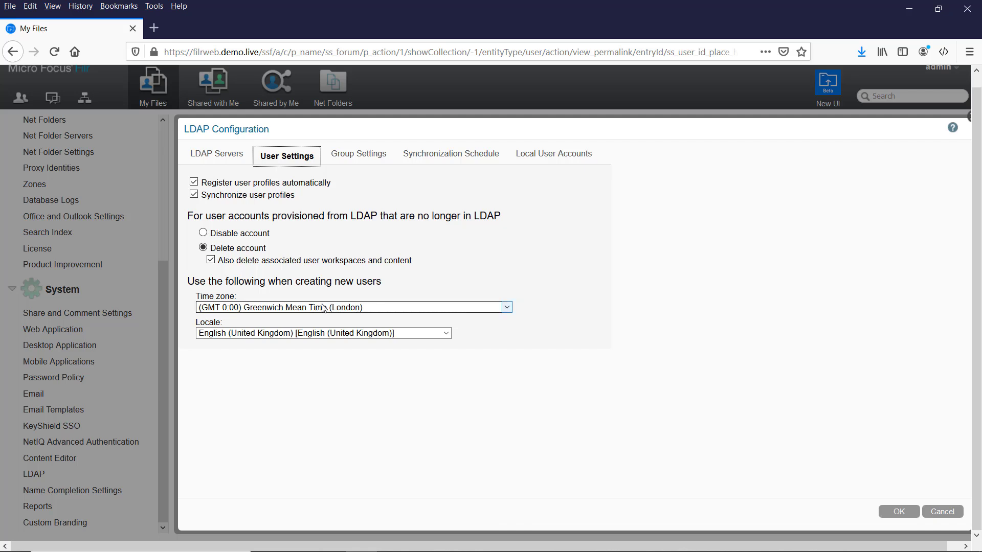
Step: Review Group Settings, leaving deletion of stale LDAP groups enabled, and view the sync schedule
{"action": "left_click", "coordinate": [360, 156]}
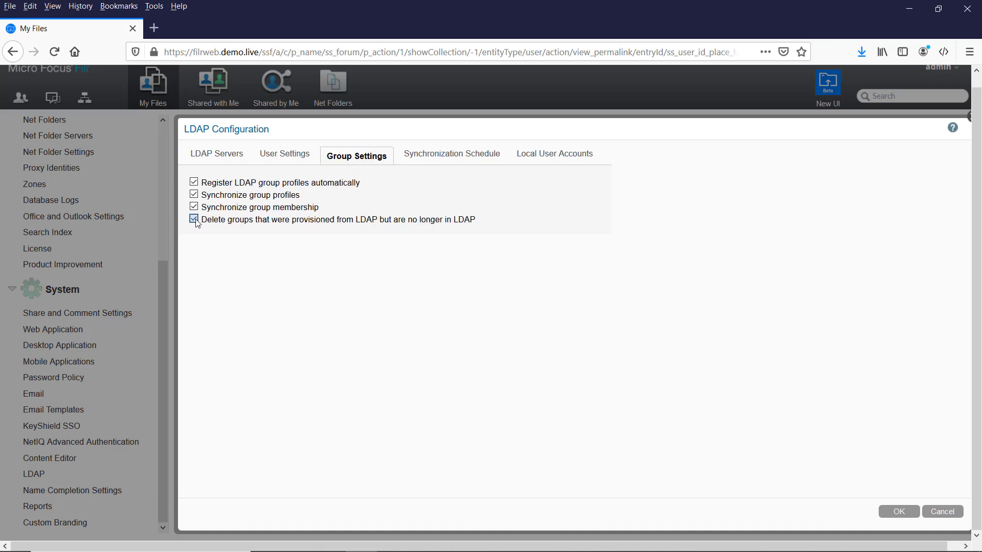
{"action": "left_click", "coordinate": [194, 220]}
{"action": "left_click", "coordinate": [194, 220]}
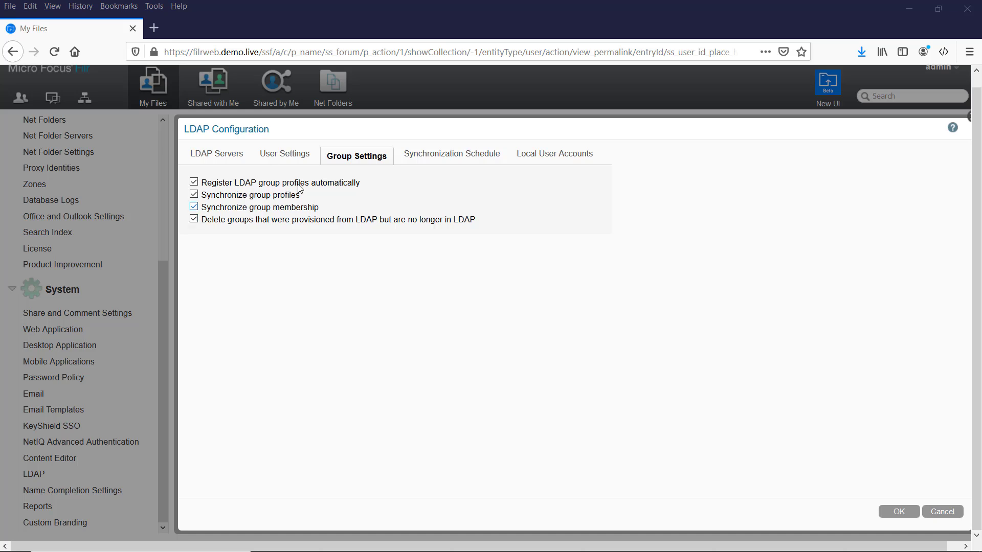
{"action": "left_click", "coordinate": [445, 157]}
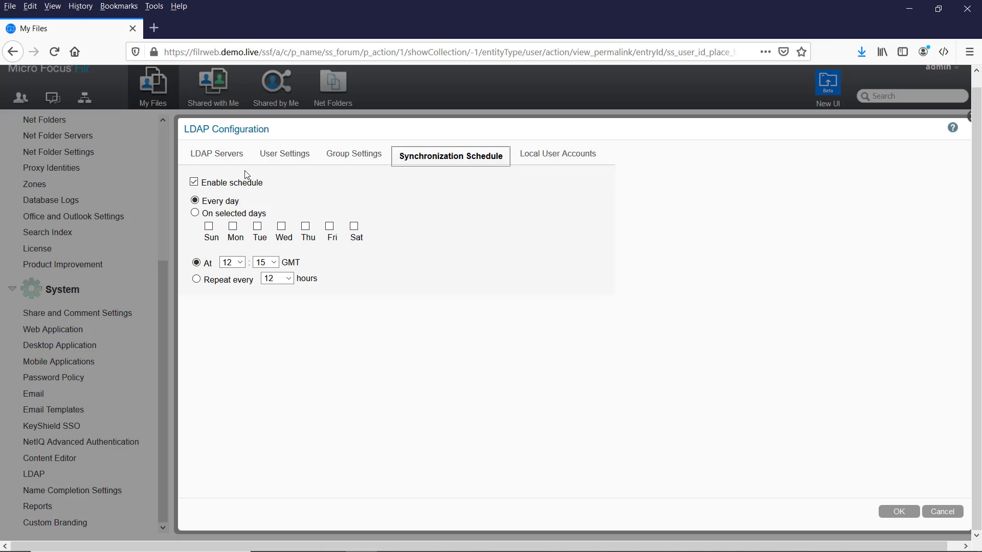
Step: View the Local User Accounts setting that allows login for non-LDAP accounts
{"action": "left_click", "coordinate": [546, 158]}
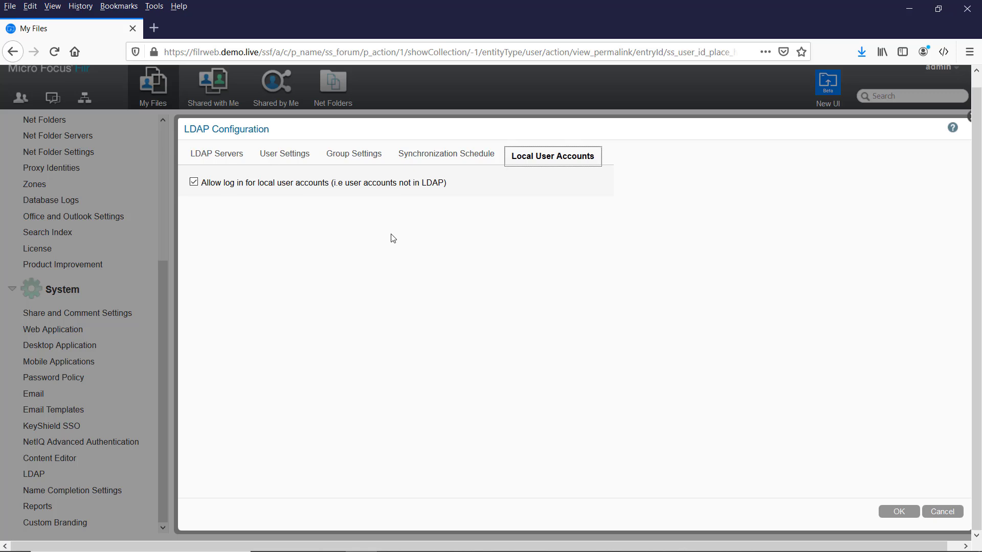
Step: Save the configuration and run Sync All, adding 63 users and 3 groups
{"action": "left_click", "coordinate": [212, 156]}
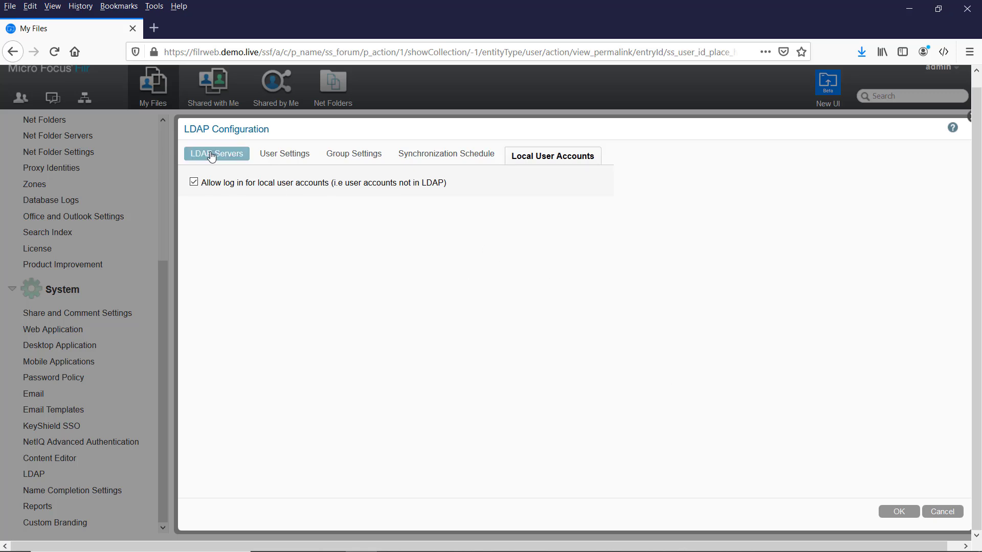
{"action": "left_click", "coordinate": [277, 186]}
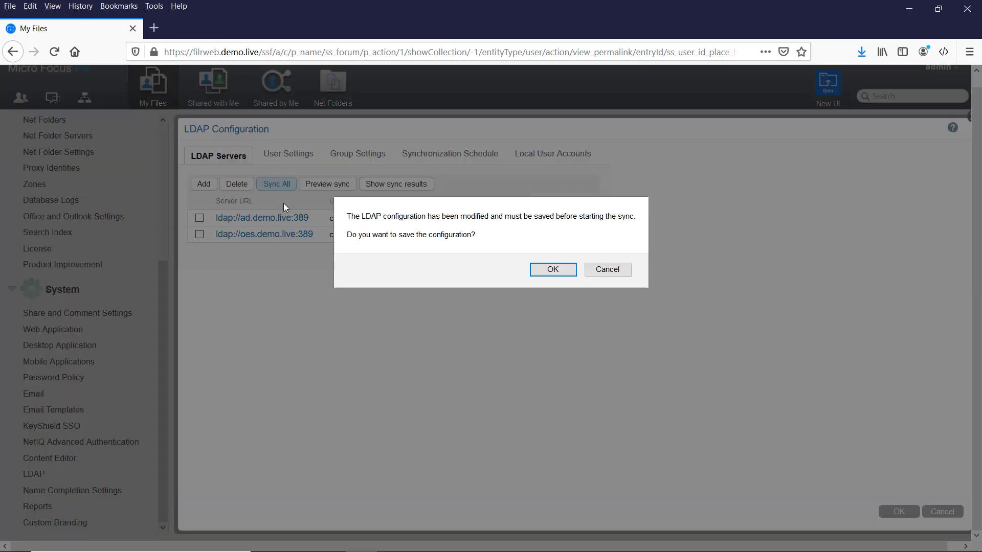
{"action": "left_click", "coordinate": [553, 270]}
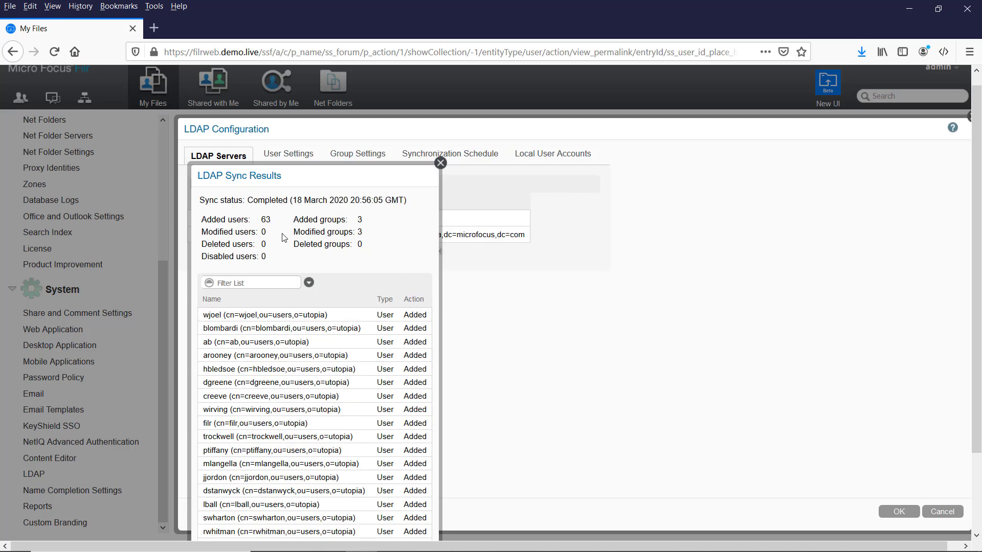
{"action": "left_click", "coordinate": [440, 165]}
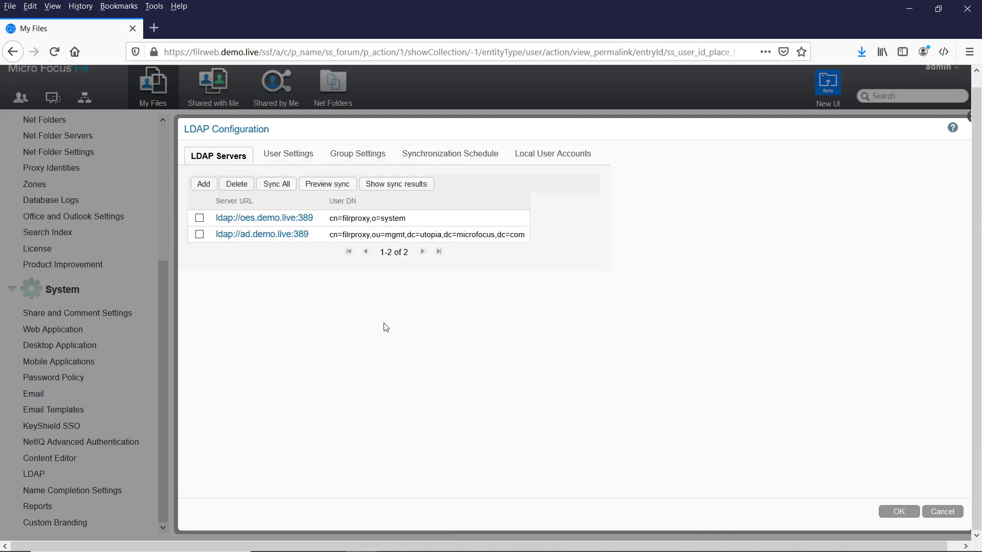